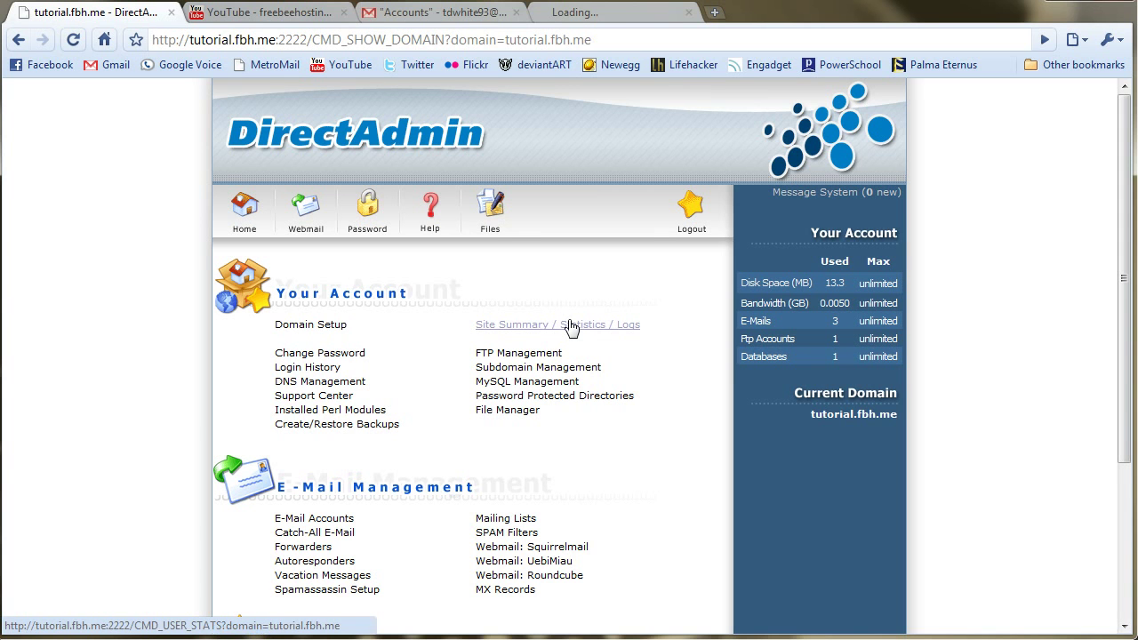
# Open the Installatron Applications Installer from the advanced features and show its Applications Browser.
pyautogui.scroll(-5, 570, 327)
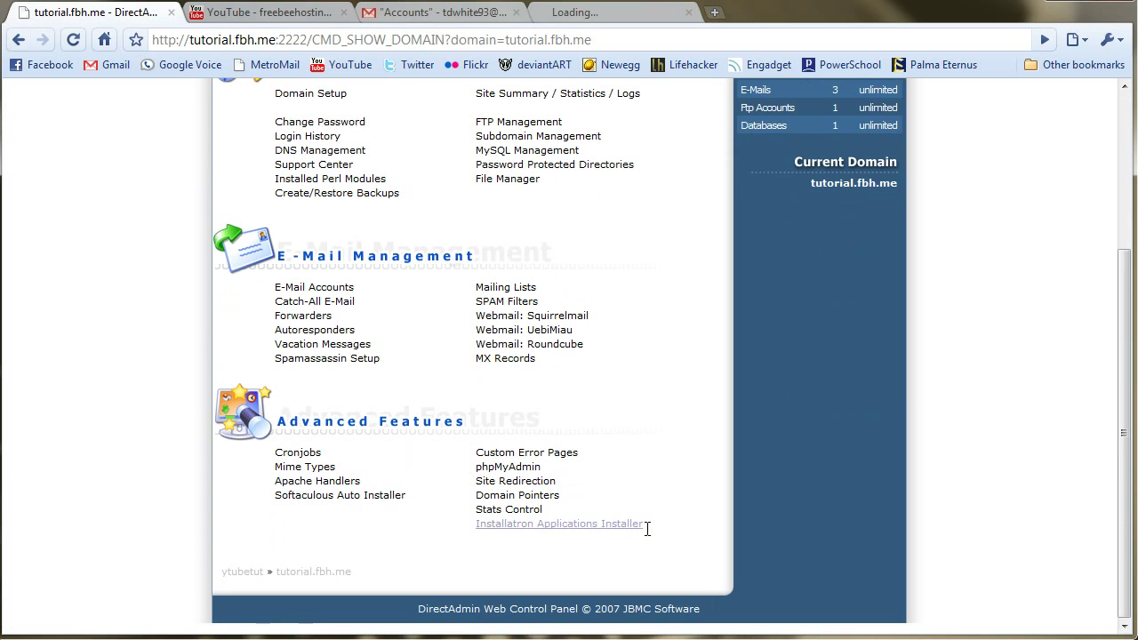
pyautogui.moveTo(650, 529); pyautogui.dragTo(478, 533)
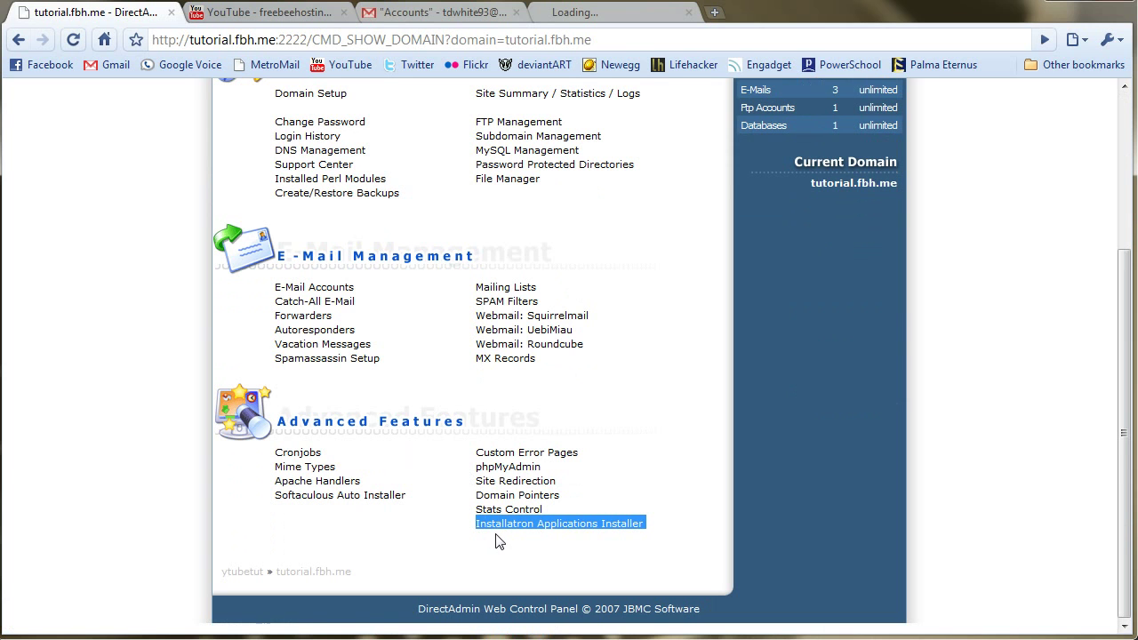
pyautogui.click(518, 534)
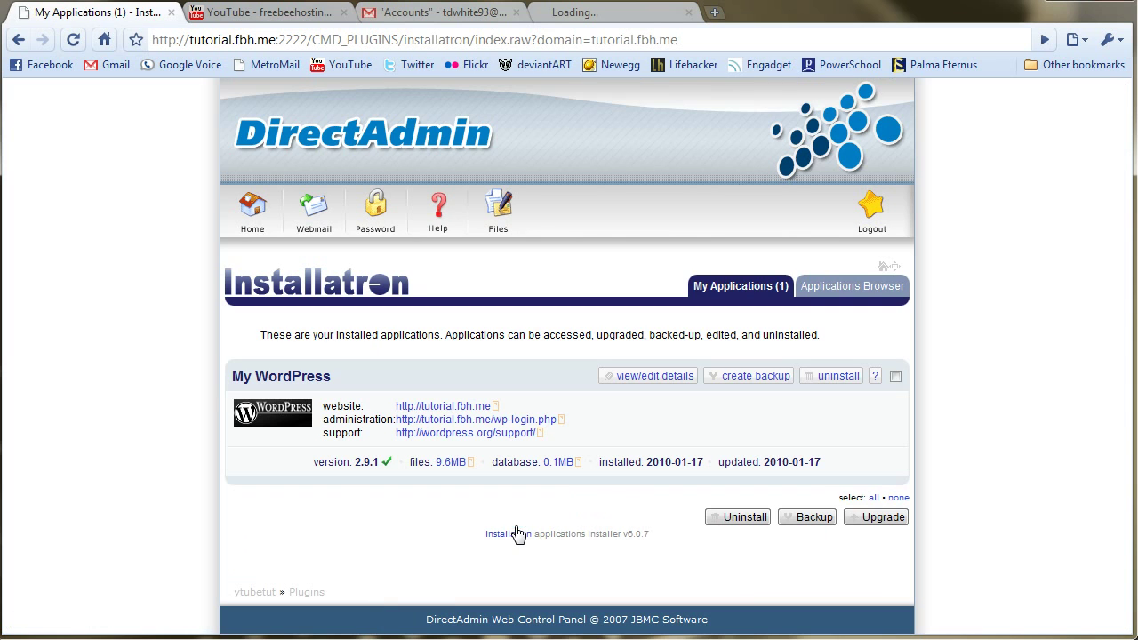
pyautogui.click(841, 294)
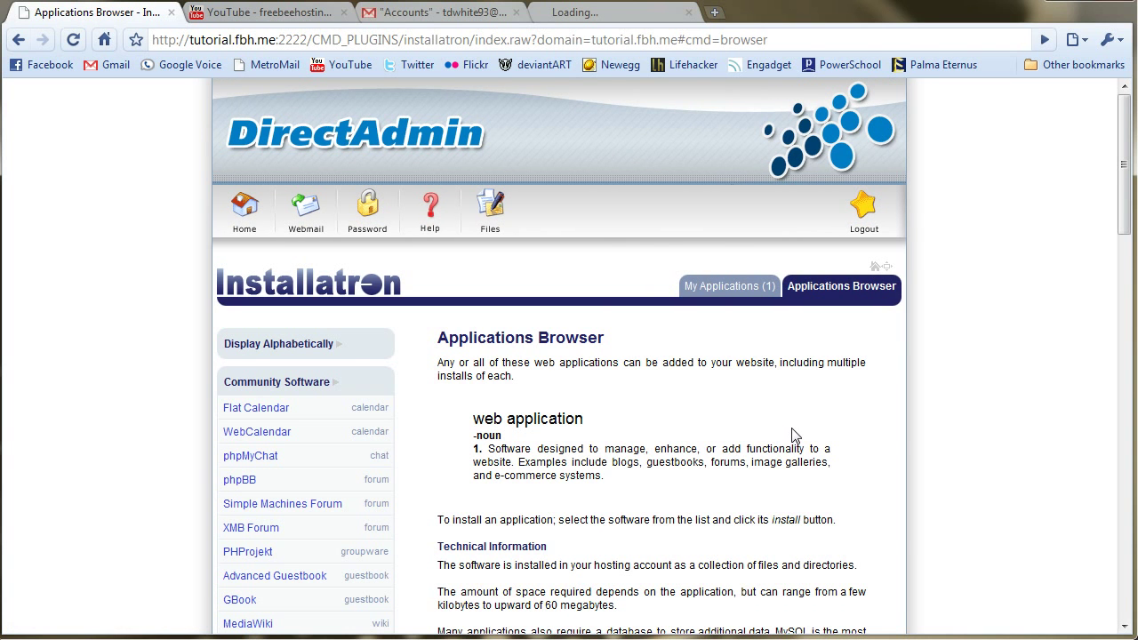
# Browse the available web applications and open the Simple Machines Forum entry under Community Software.
pyautogui.scroll(-1, 761, 426)
pyautogui.scroll(-1, 761, 426)
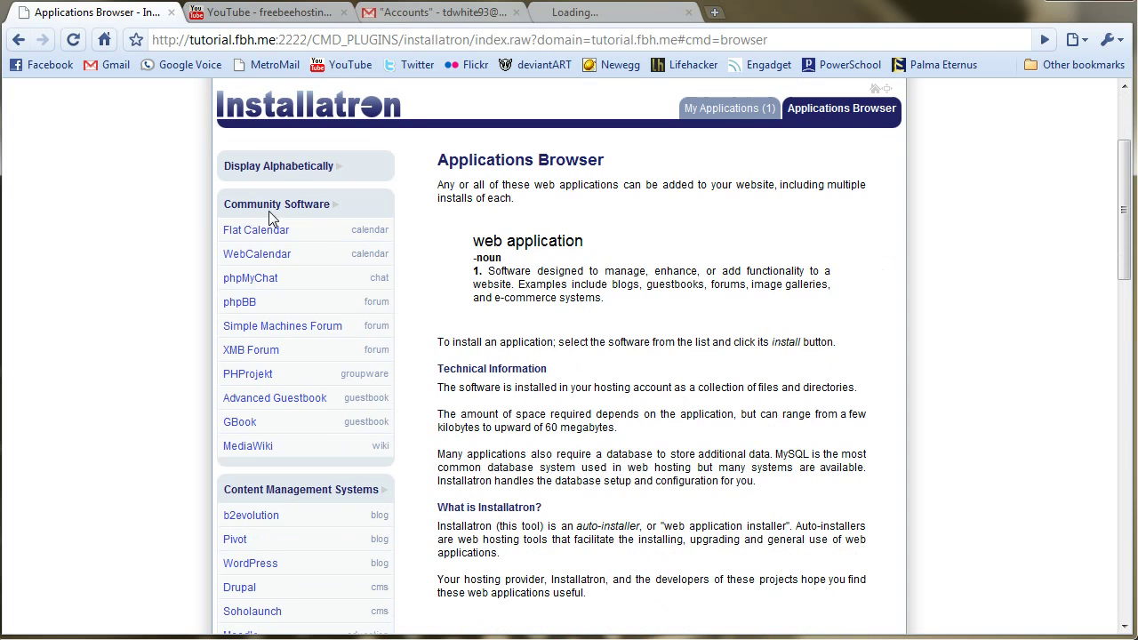
pyautogui.scroll(-4, 274, 470)
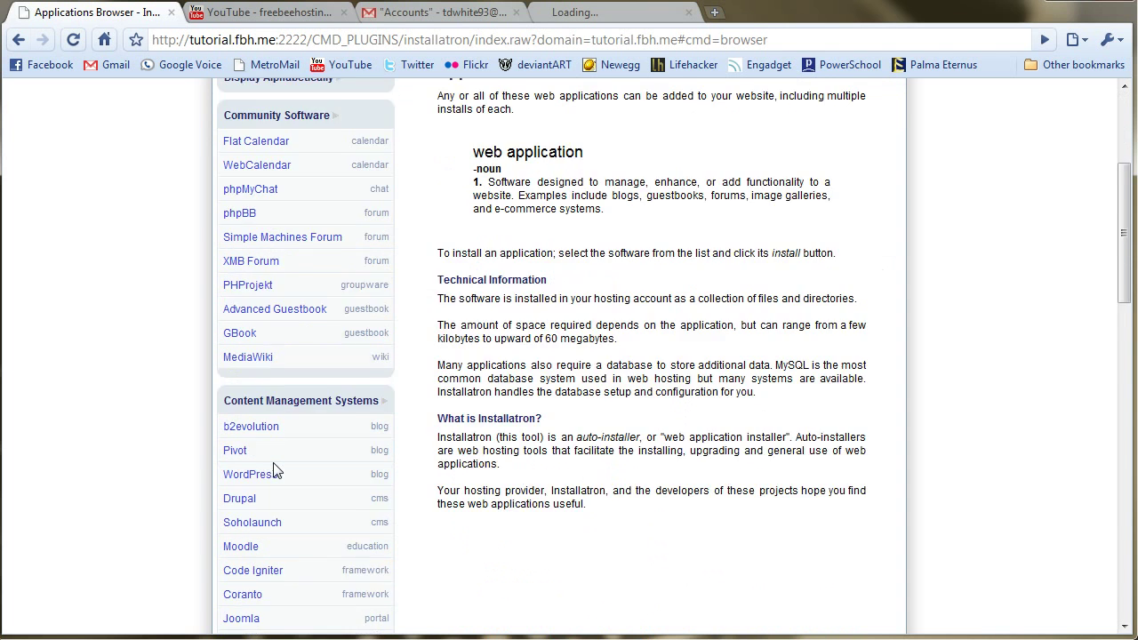
pyautogui.scroll(-2, 271, 409)
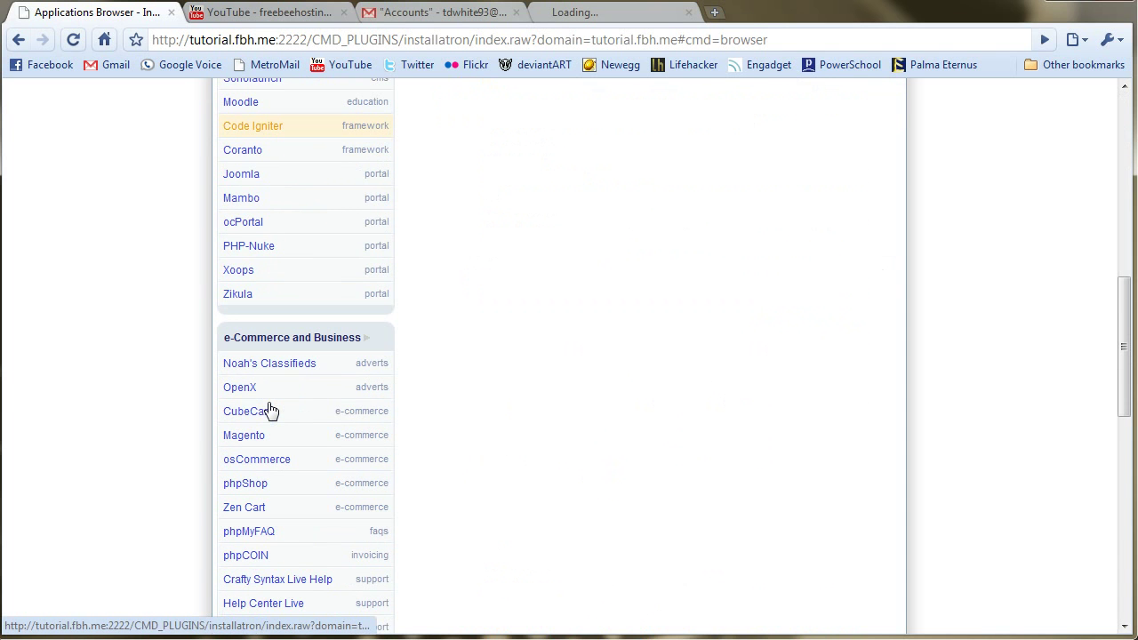
pyautogui.scroll(-5, 271, 409)
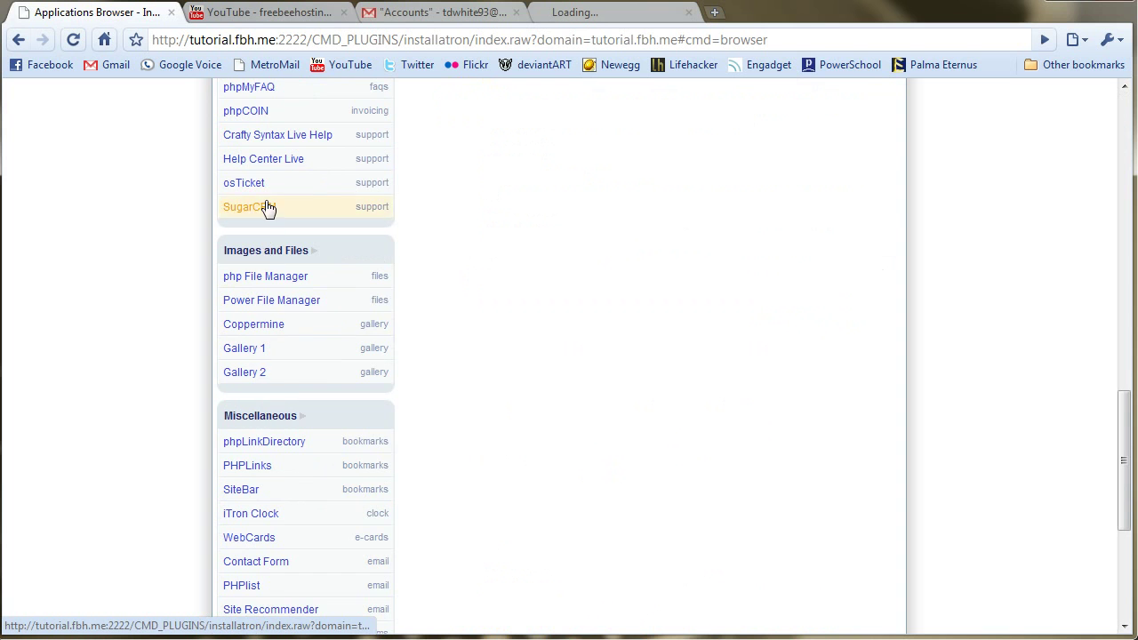
pyautogui.scroll(12, 305, 350)
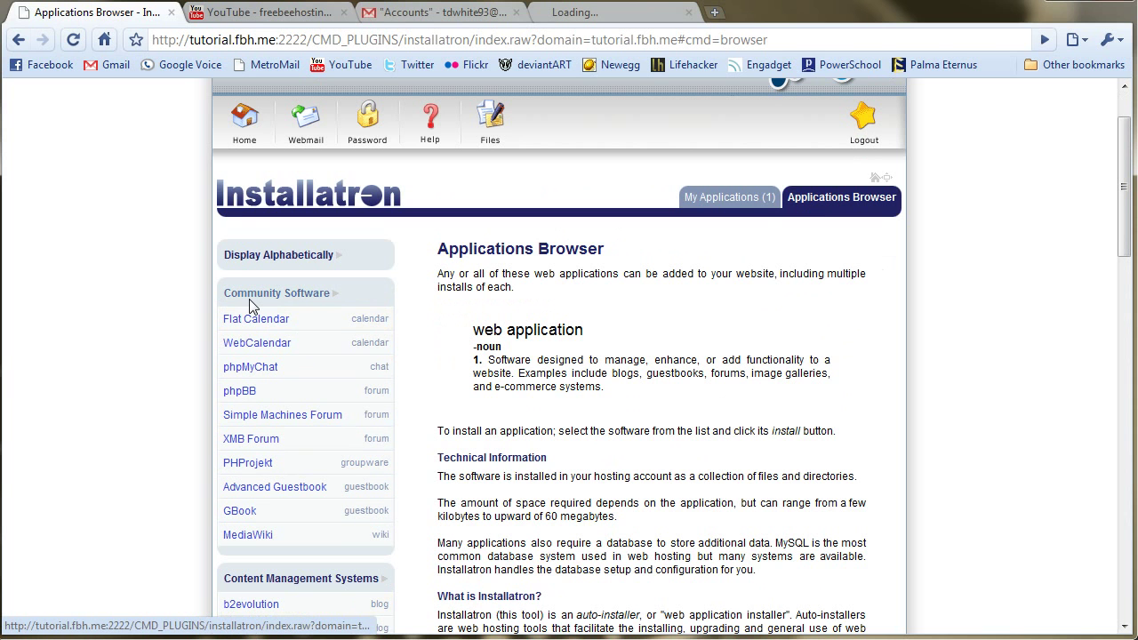
pyautogui.click(307, 415)
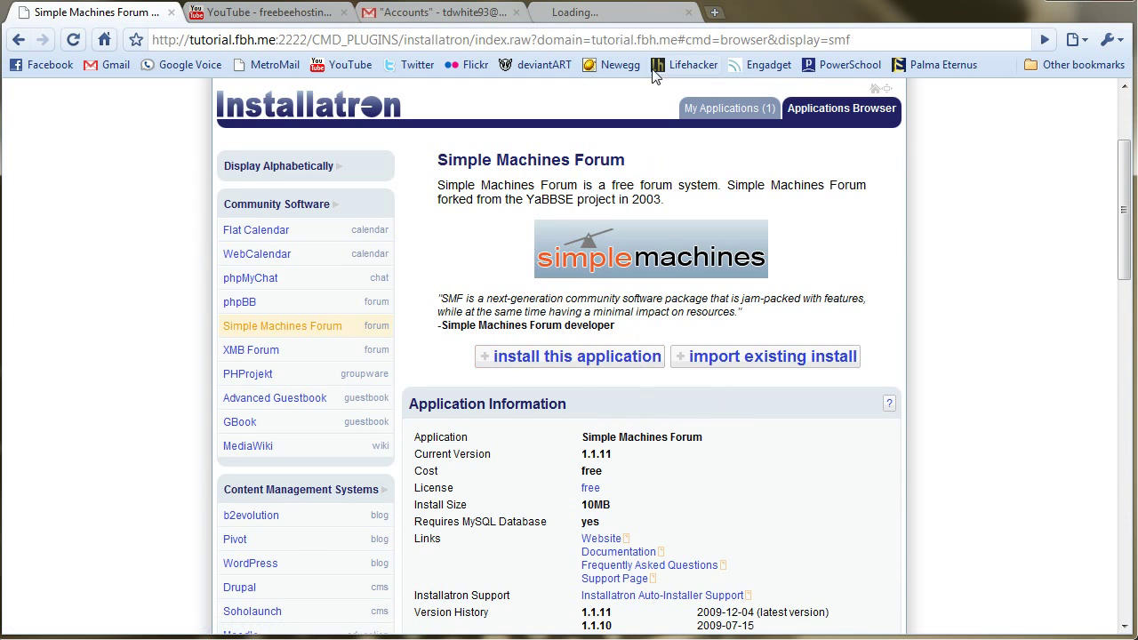
# View the existing forum page, close it, and return to the Simple Machines Forum application page.
pyautogui.click(645, 13)
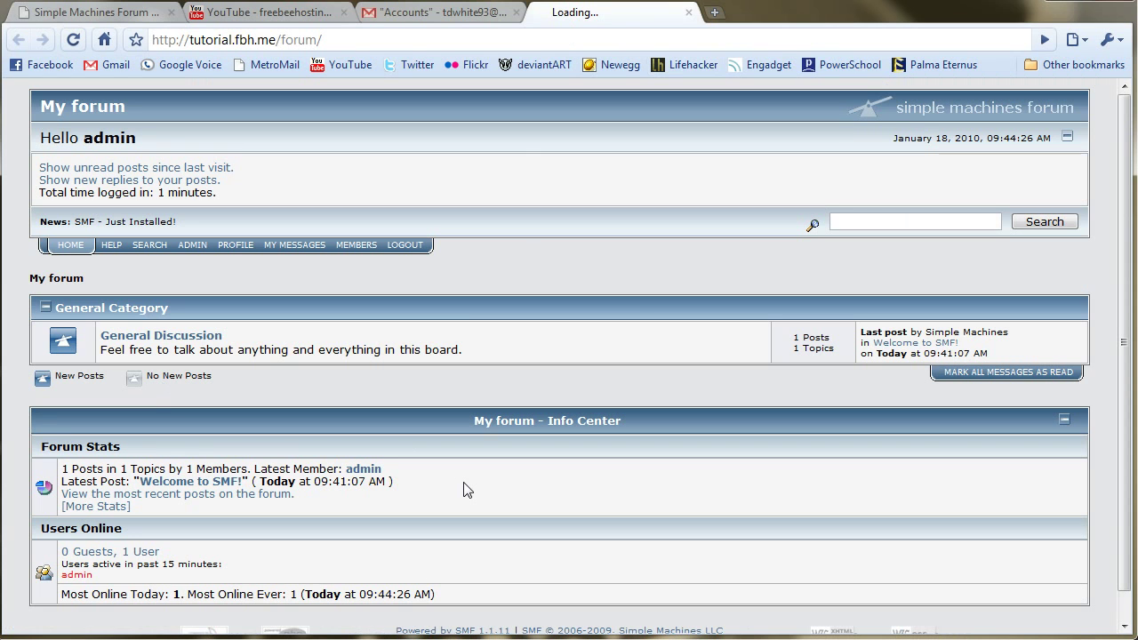
pyautogui.click(688, 13)
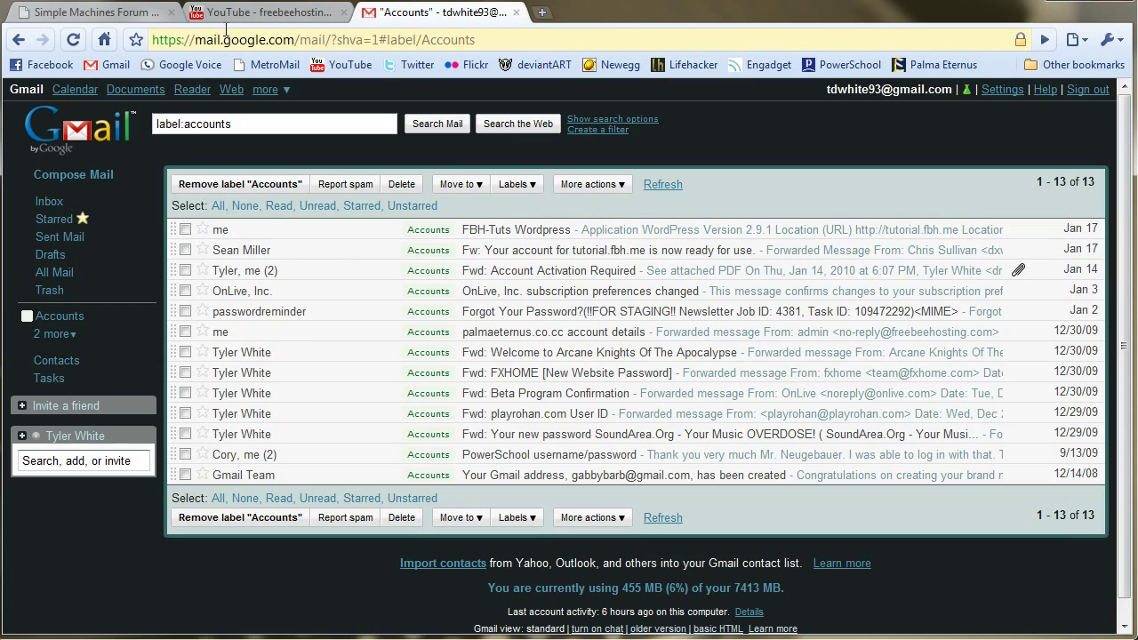
pyautogui.click(153, 16)
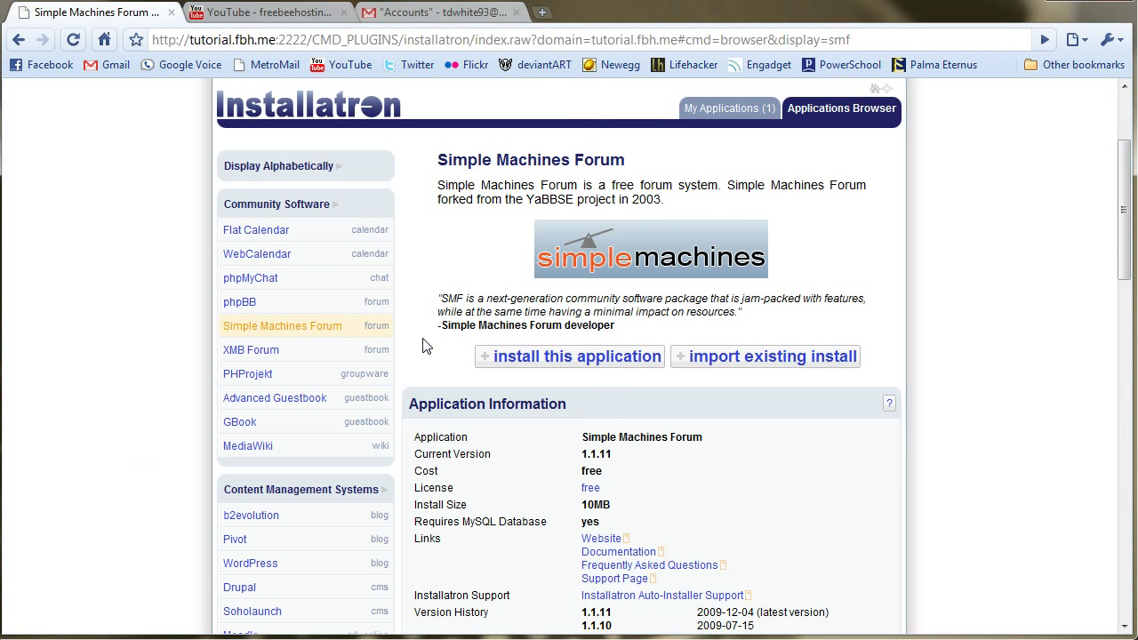
# Check the install size in the application information for Simple Machines Forum.
pyautogui.scroll(-3, 424, 347)
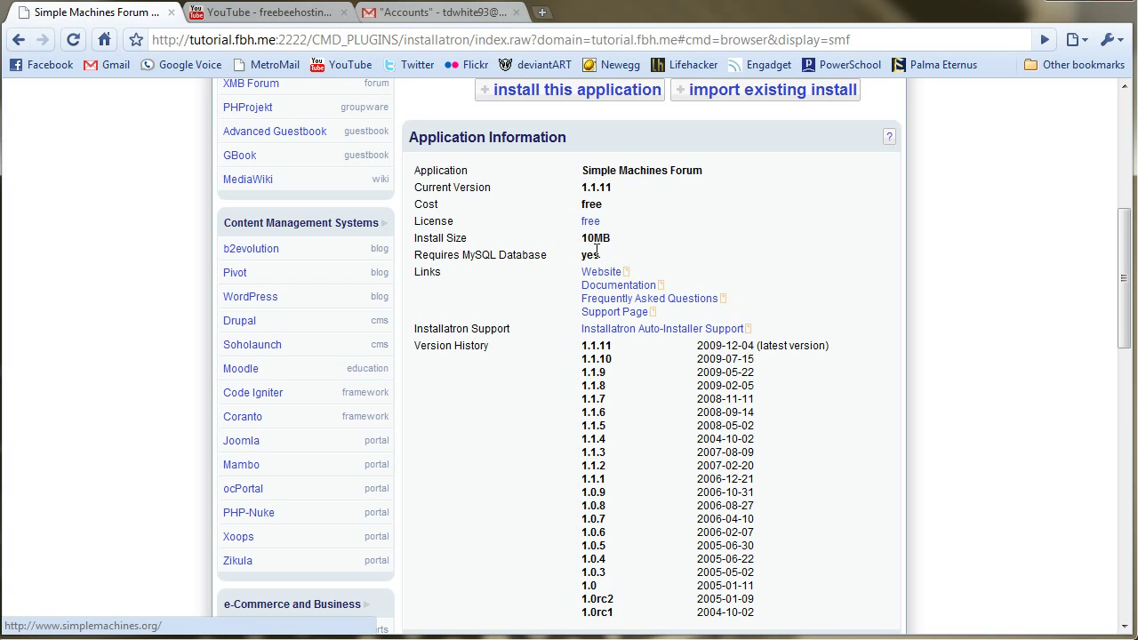
pyautogui.moveTo(613, 238); pyautogui.dragTo(468, 241)
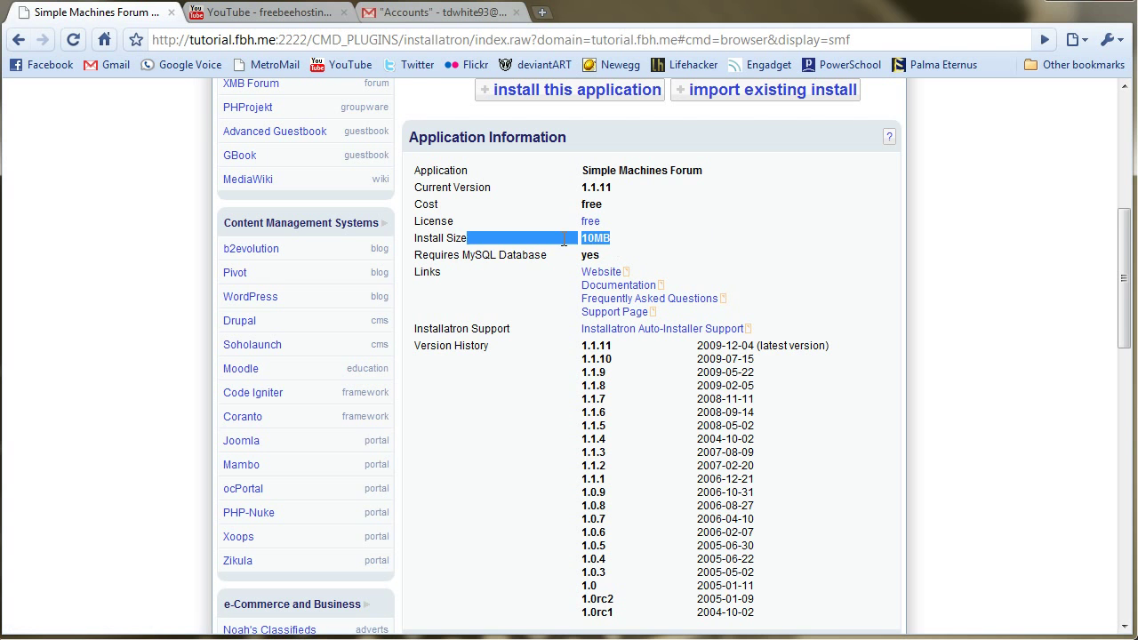
pyautogui.click(718, 244)
pyautogui.scroll(3, 719, 245)
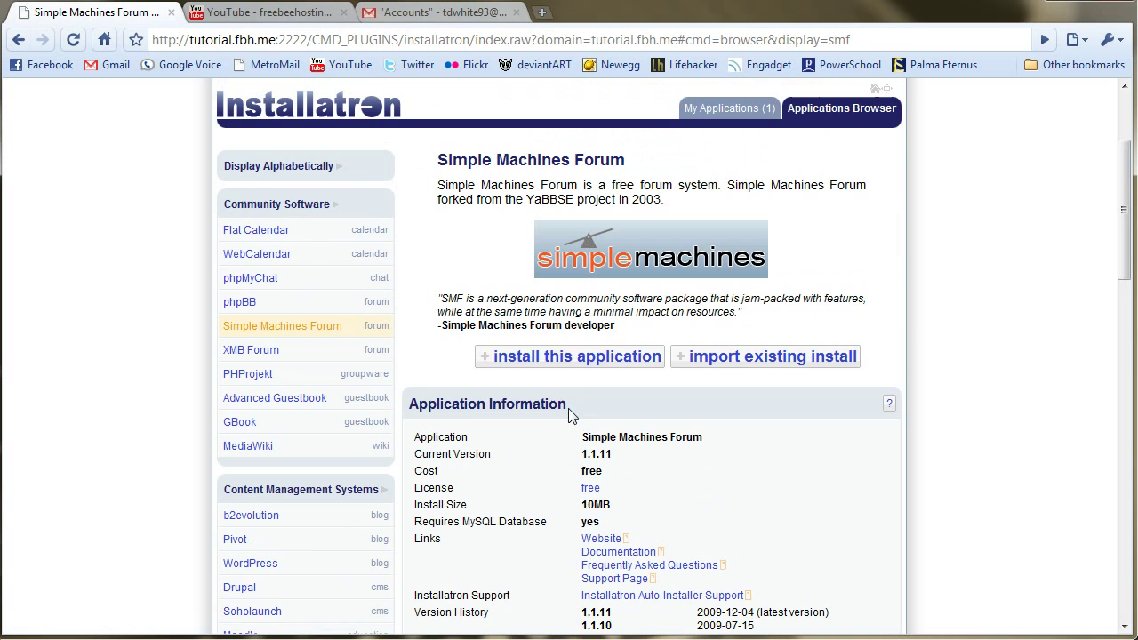
pyautogui.click(582, 357)
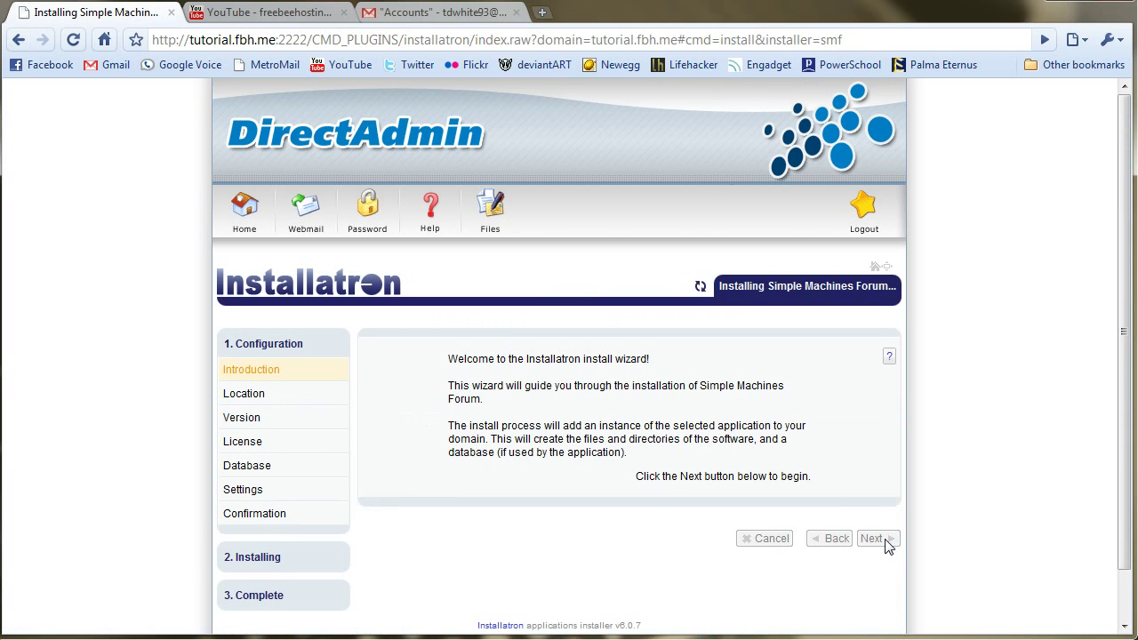
pyautogui.scroll(-1, 889, 547)
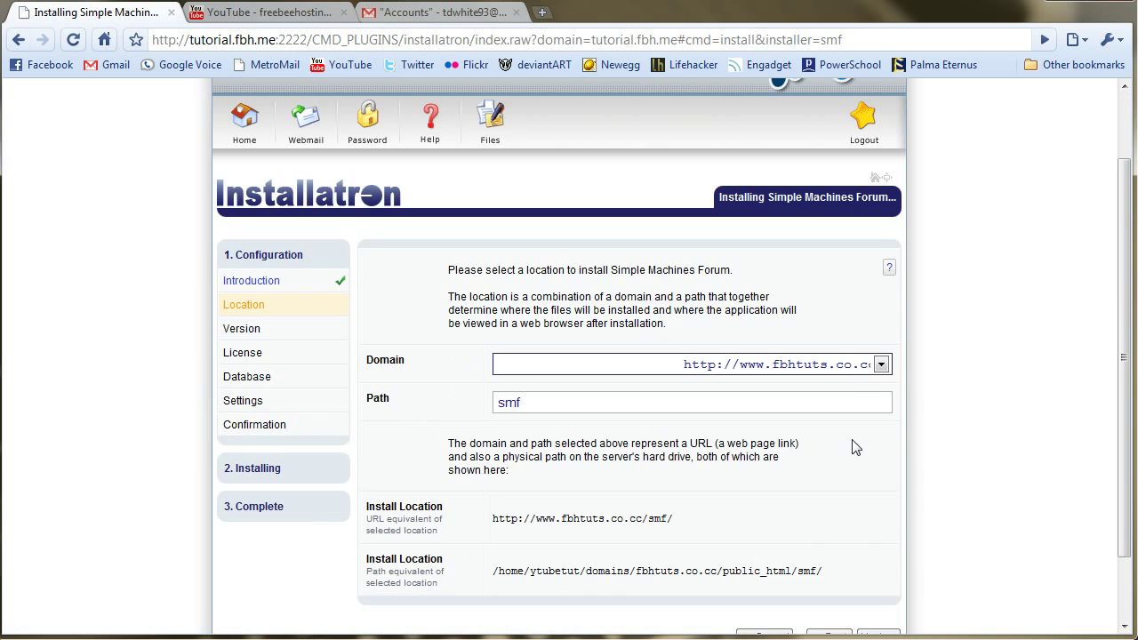
pyautogui.click(881, 365)
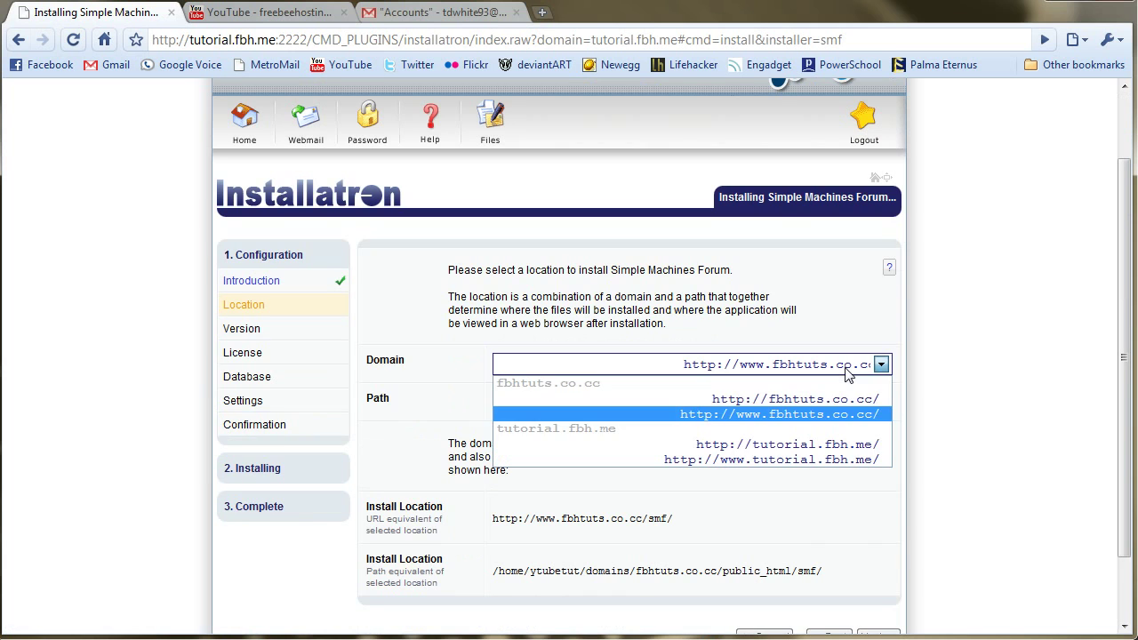
pyautogui.click(836, 445)
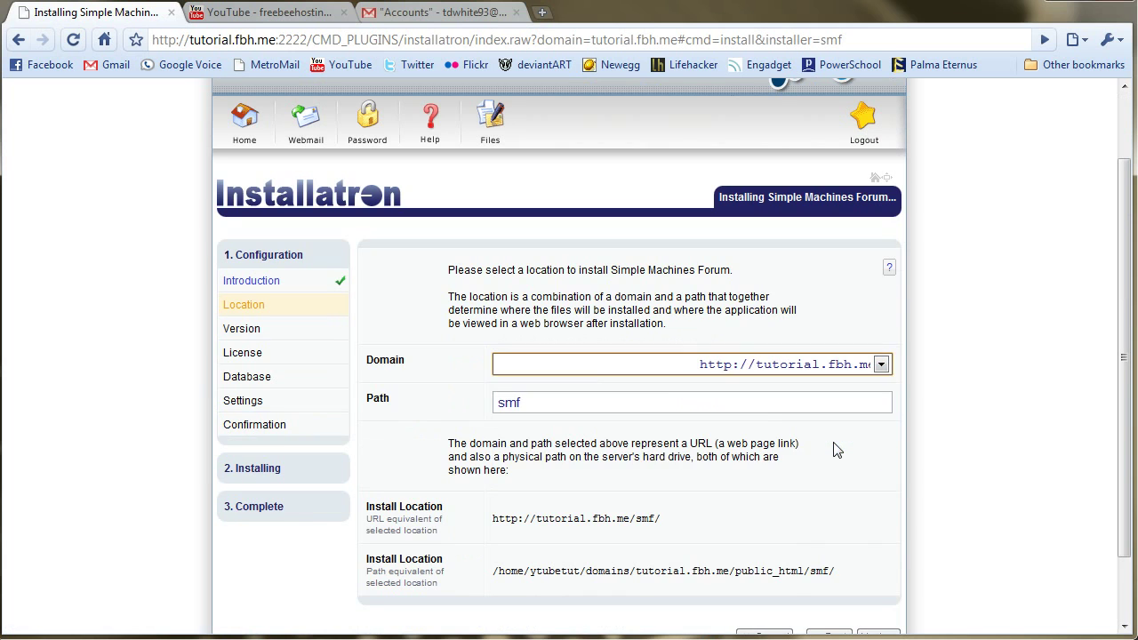
# Set the installation path to "forum".
pyautogui.click(665, 400)
pyautogui.scroll(-1, 658, 401)
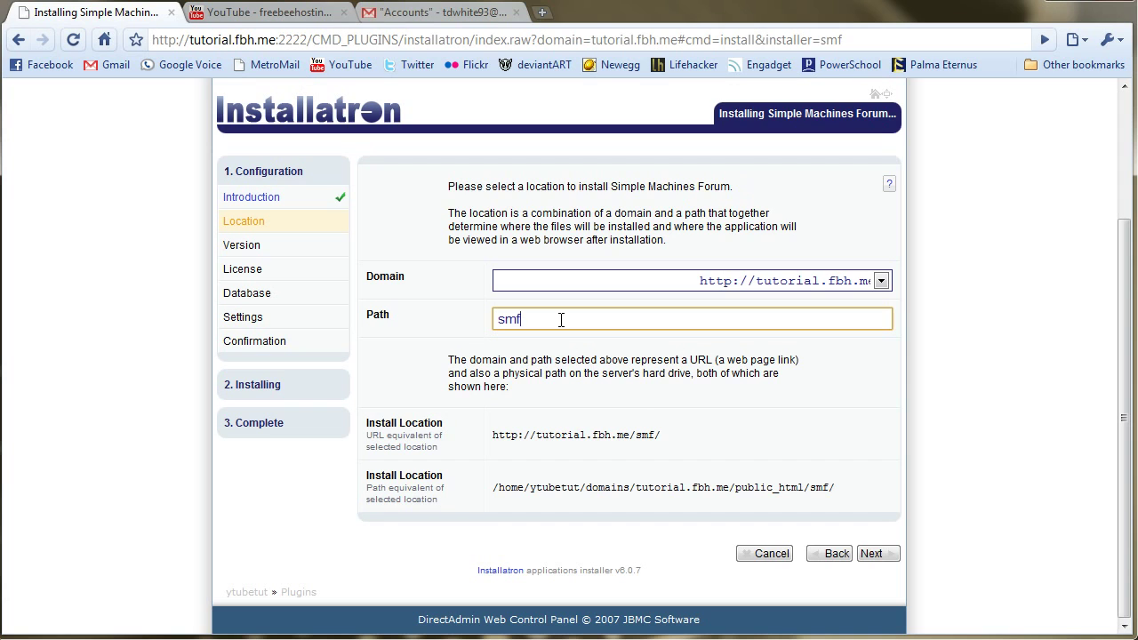
pyautogui.moveTo(561, 320); pyautogui.dragTo(439, 319)
pyautogui.write('forum')
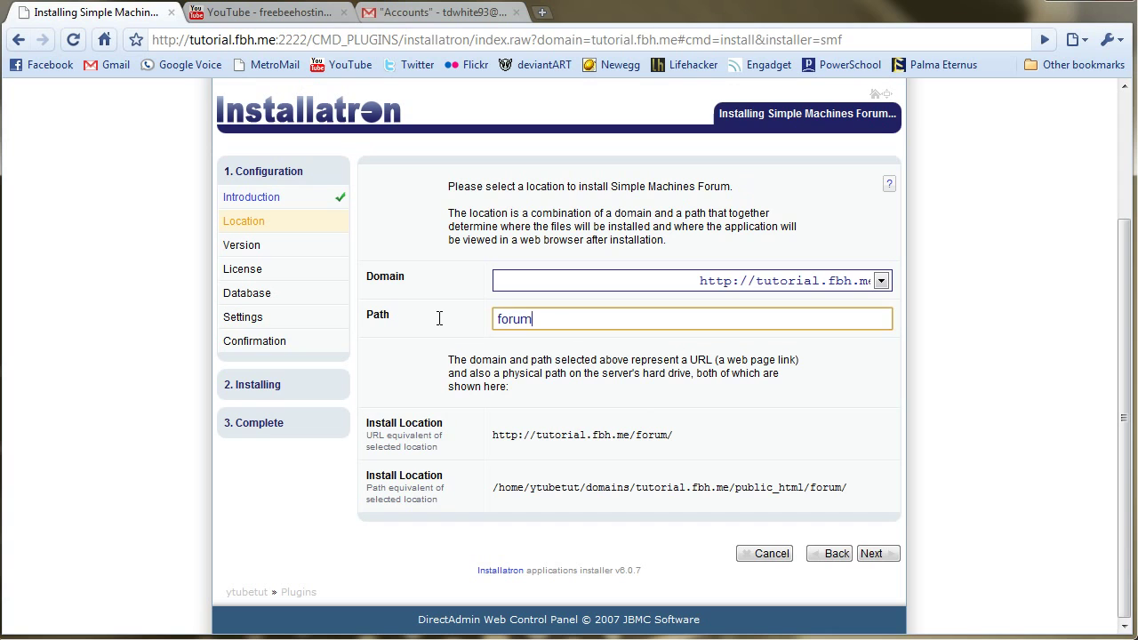
pyautogui.click(440, 318)
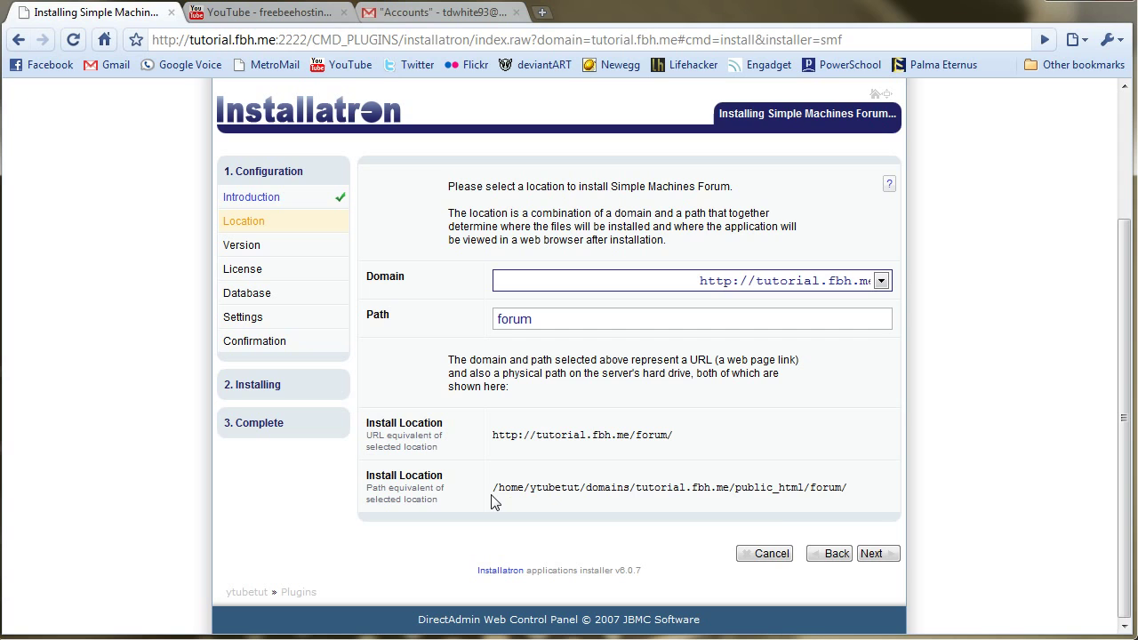
# Examine how the entered path relates to the public_html folder in the server install location.
pyautogui.moveTo(851, 491); pyautogui.dragTo(737, 491)
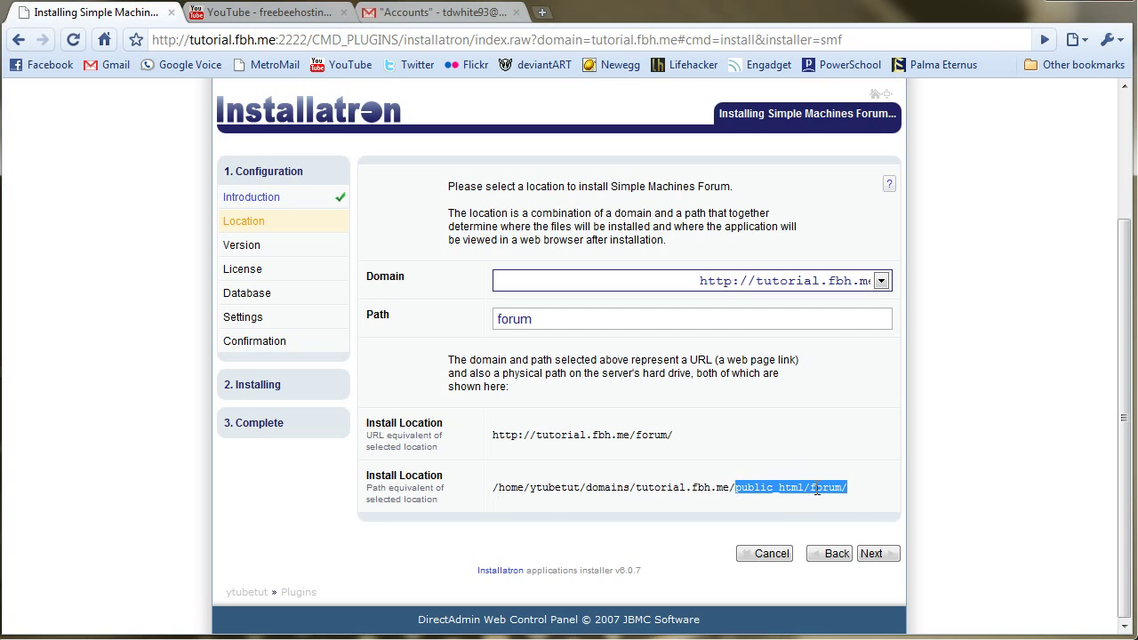
pyautogui.click(870, 482)
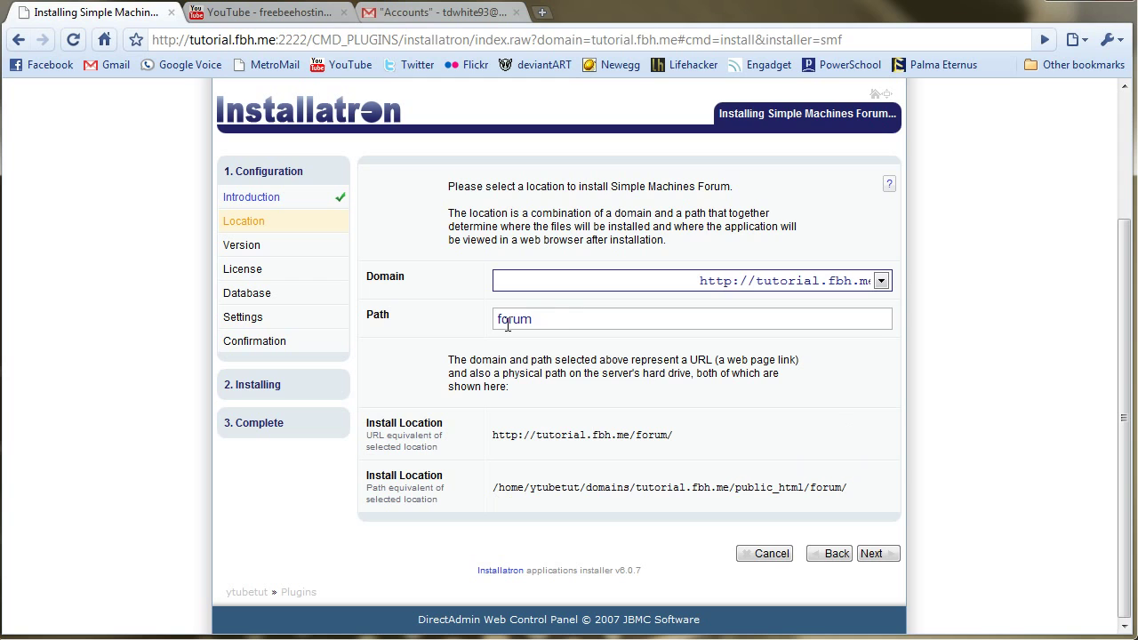
pyautogui.moveTo(579, 319); pyautogui.dragTo(481, 335)
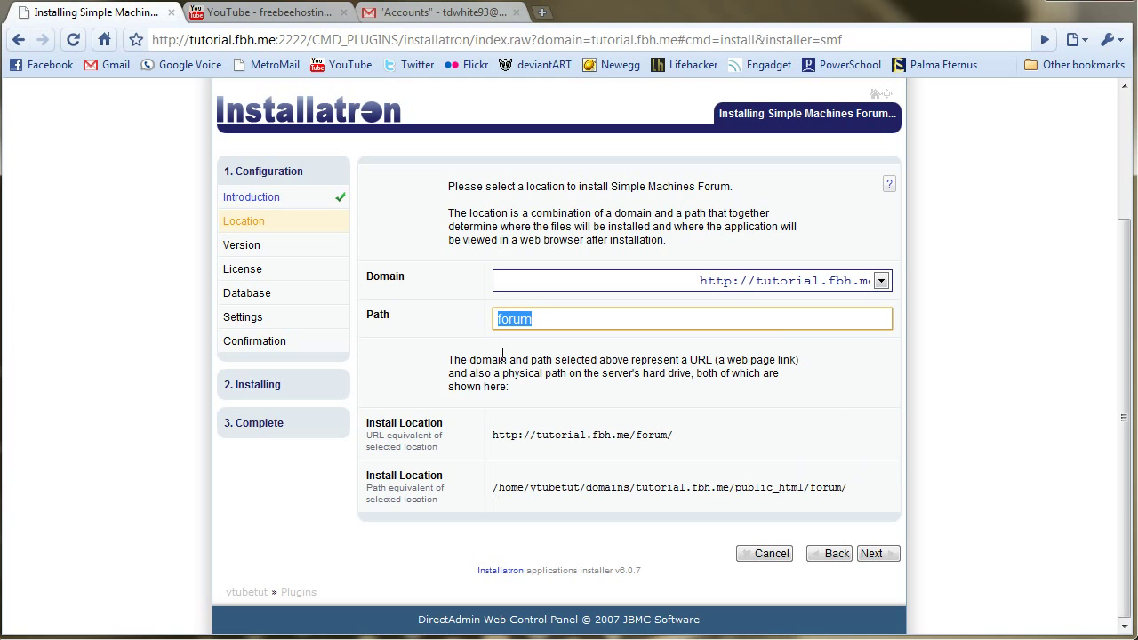
pyautogui.click(504, 354)
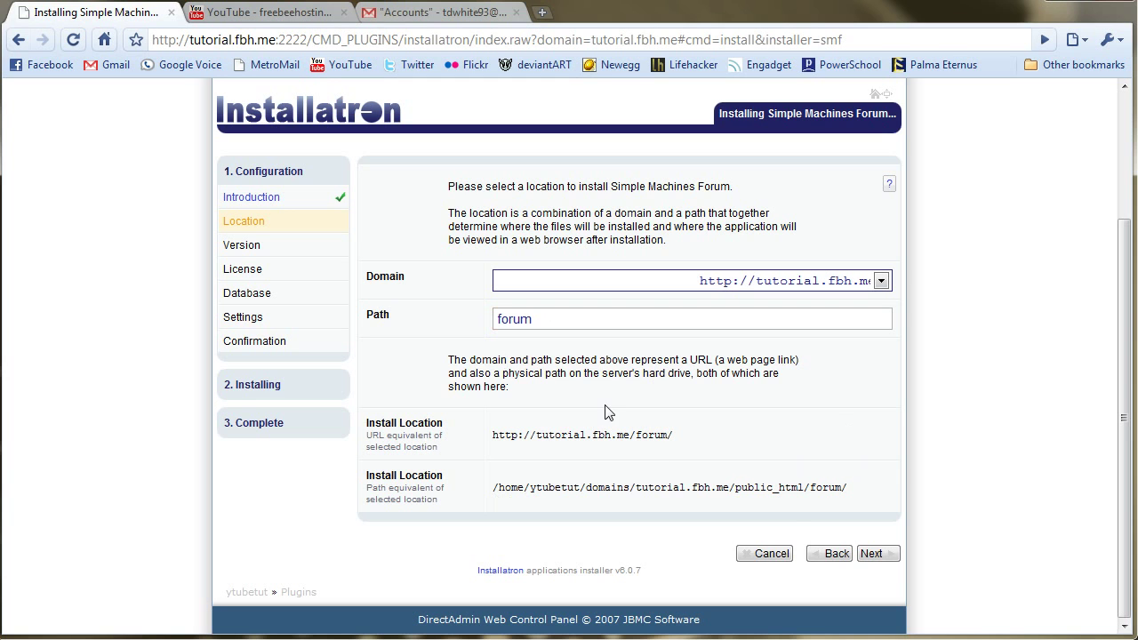
pyautogui.moveTo(805, 489); pyautogui.dragTo(737, 491)
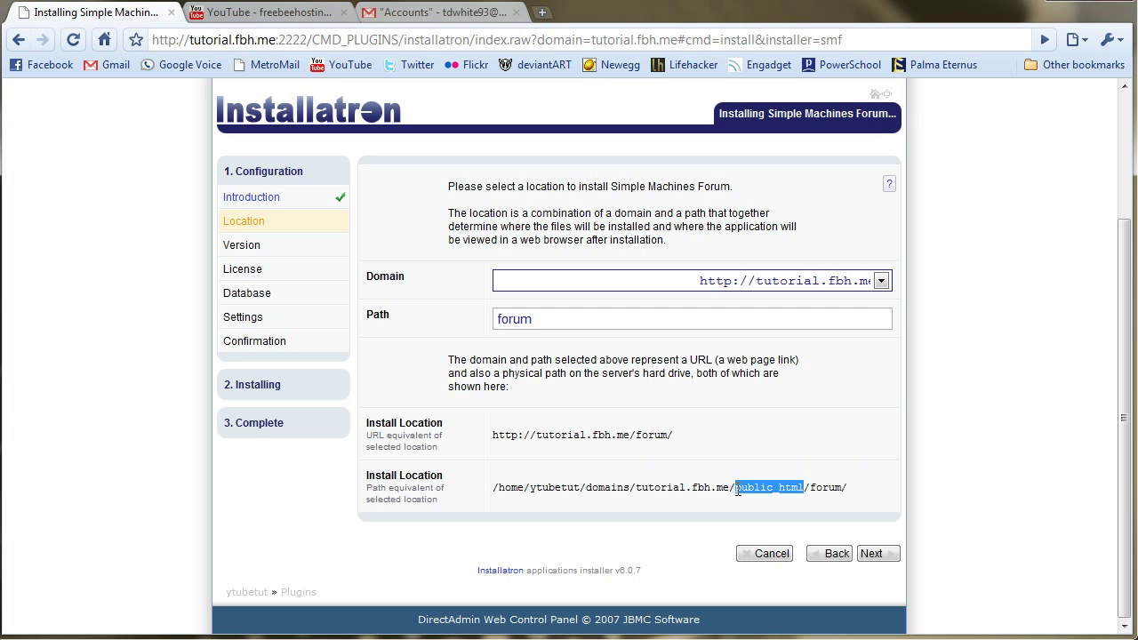
pyautogui.click(747, 445)
# Advance the install wizard to its settings, keeping version 1.1.11 (latest) and automatic database management.
pyautogui.click(870, 552)
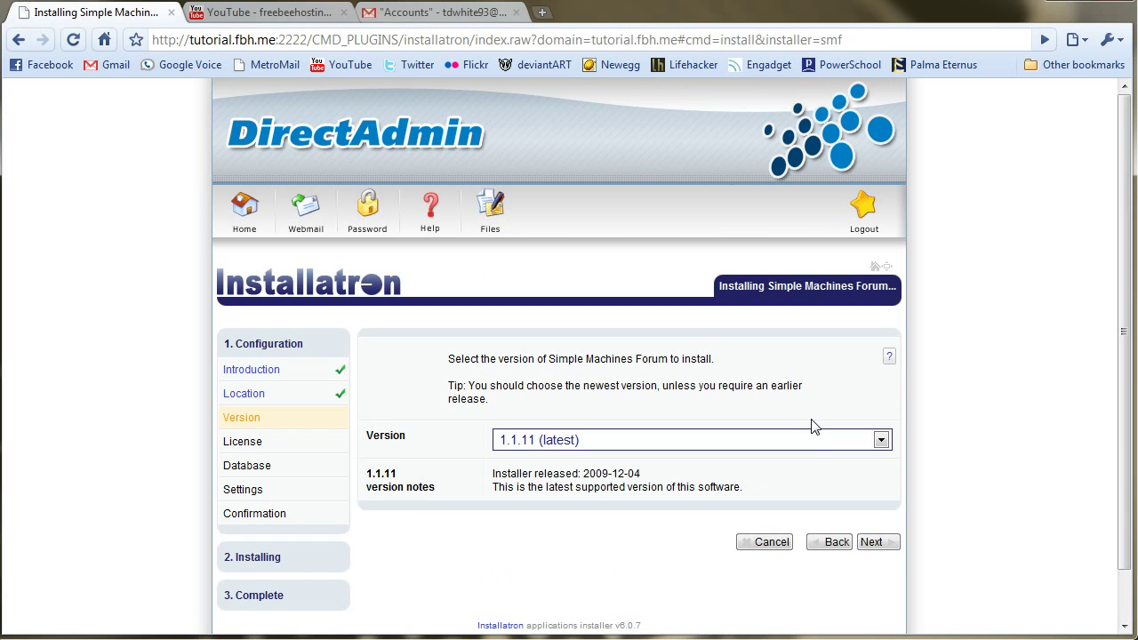
pyautogui.click(871, 541)
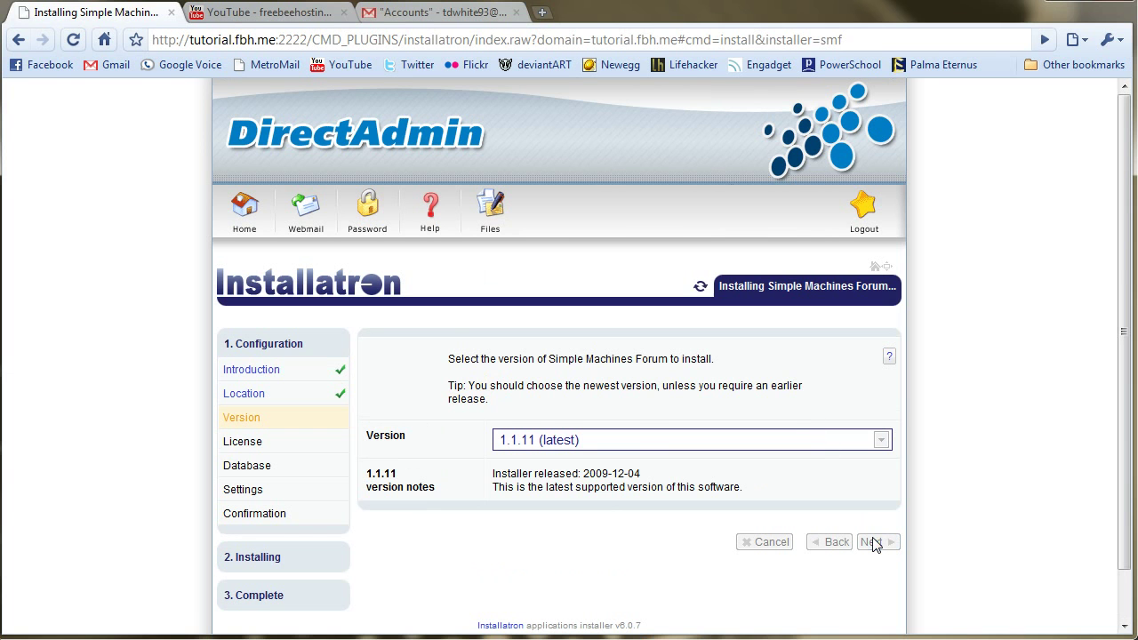
pyautogui.scroll(-3, 956, 520)
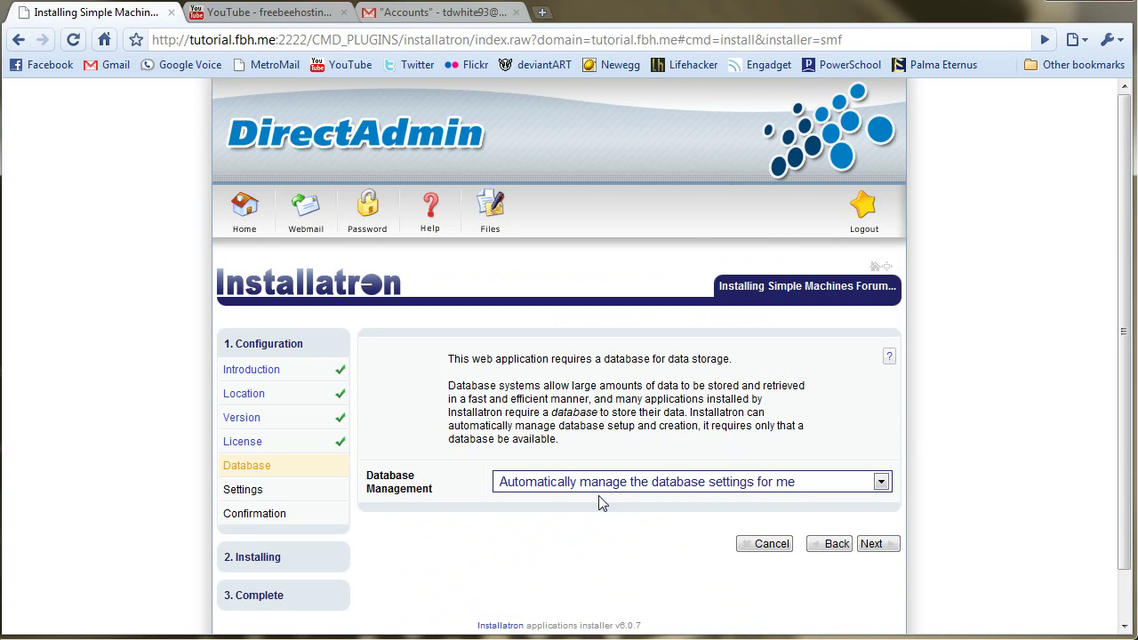
pyautogui.click(890, 547)
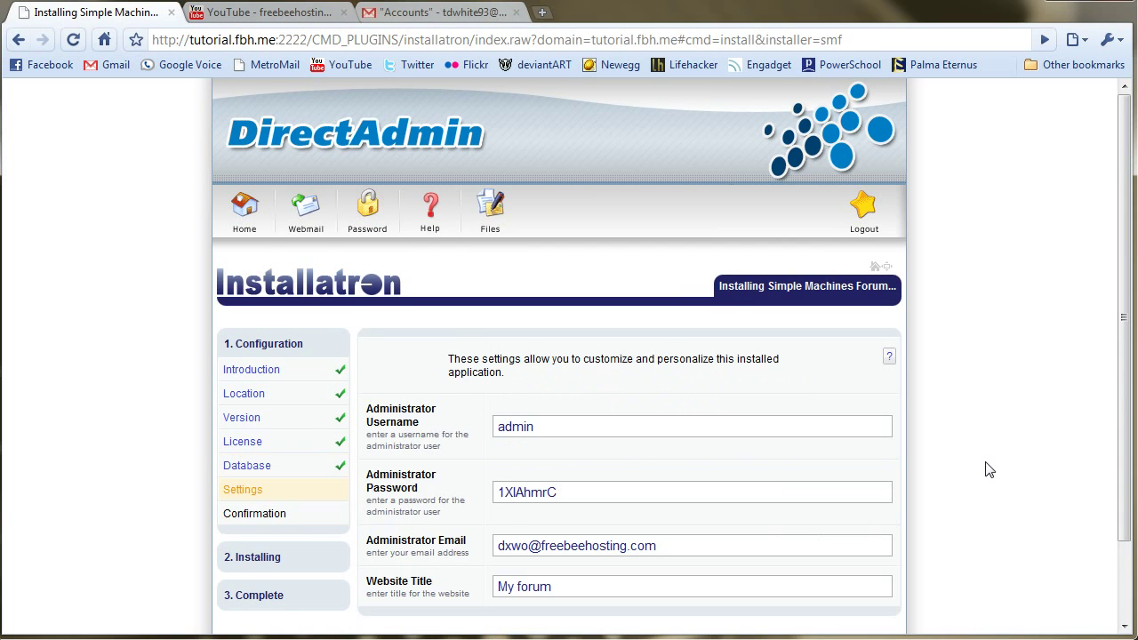
# Change the website title to "FBH TUTs".
pyautogui.scroll(-2, 989, 469)
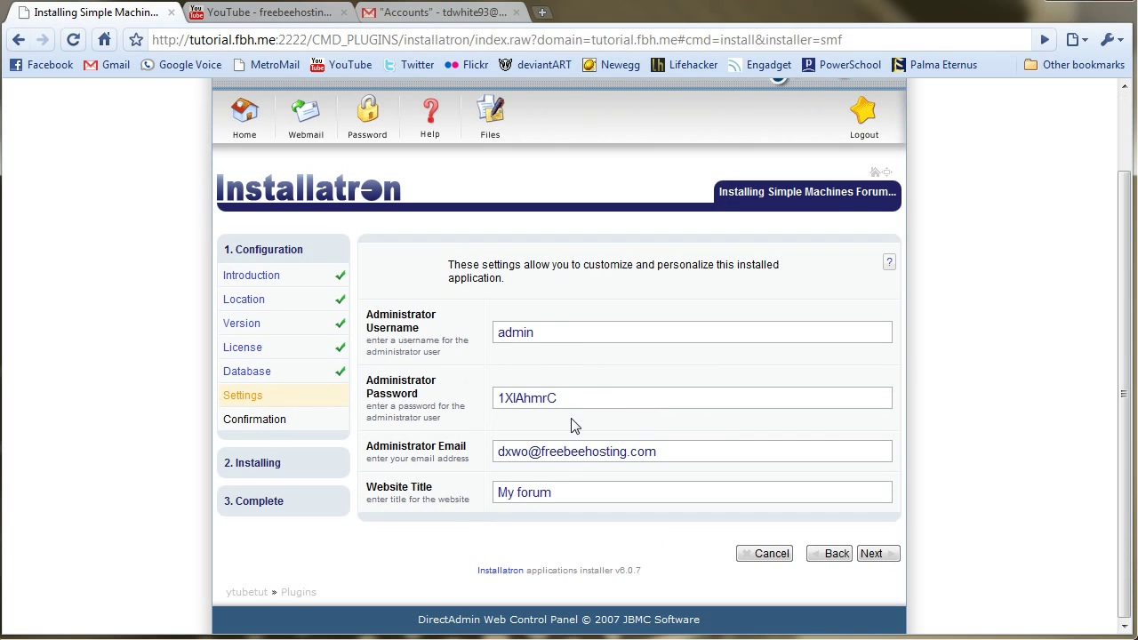
pyautogui.tripleClick(609, 496)
pyautogui.press('BackSpace')
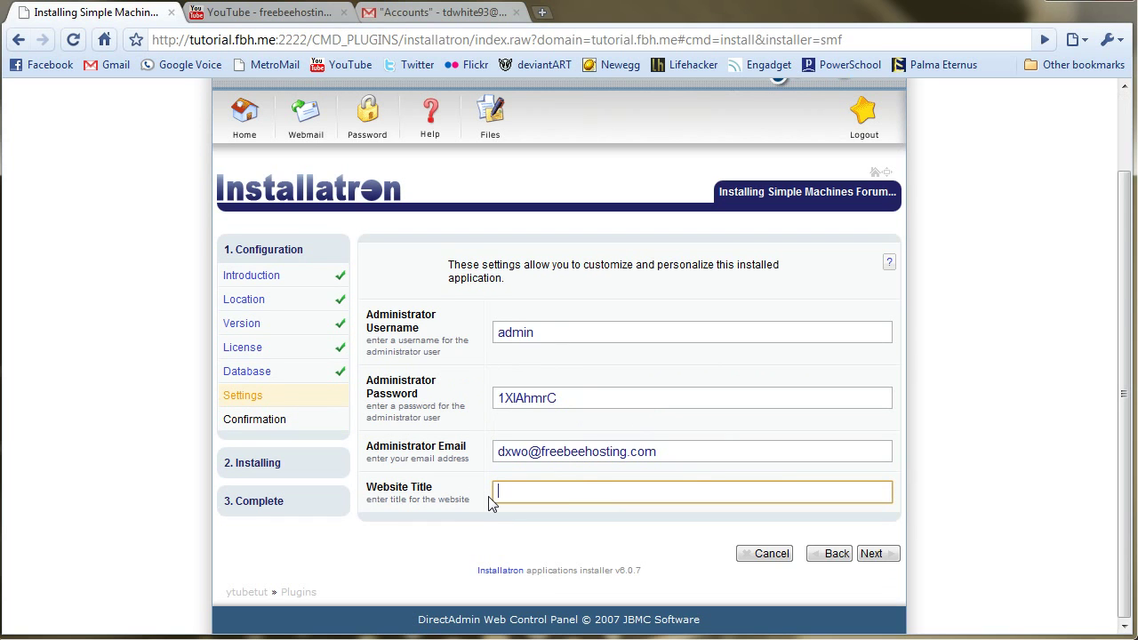
pyautogui.write('FBH TUTs')
# Keep the generated administrator username, password and email, and advance the install wizard to its confirmation.
pyautogui.moveTo(576, 402); pyautogui.dragTo(495, 394)
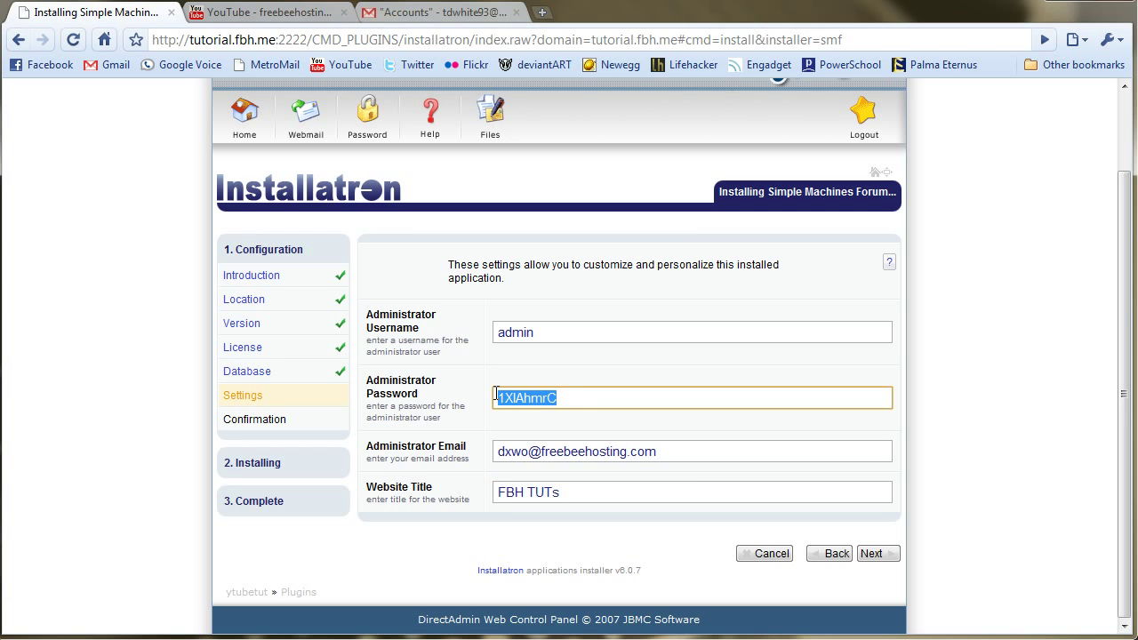
pyautogui.click(594, 383)
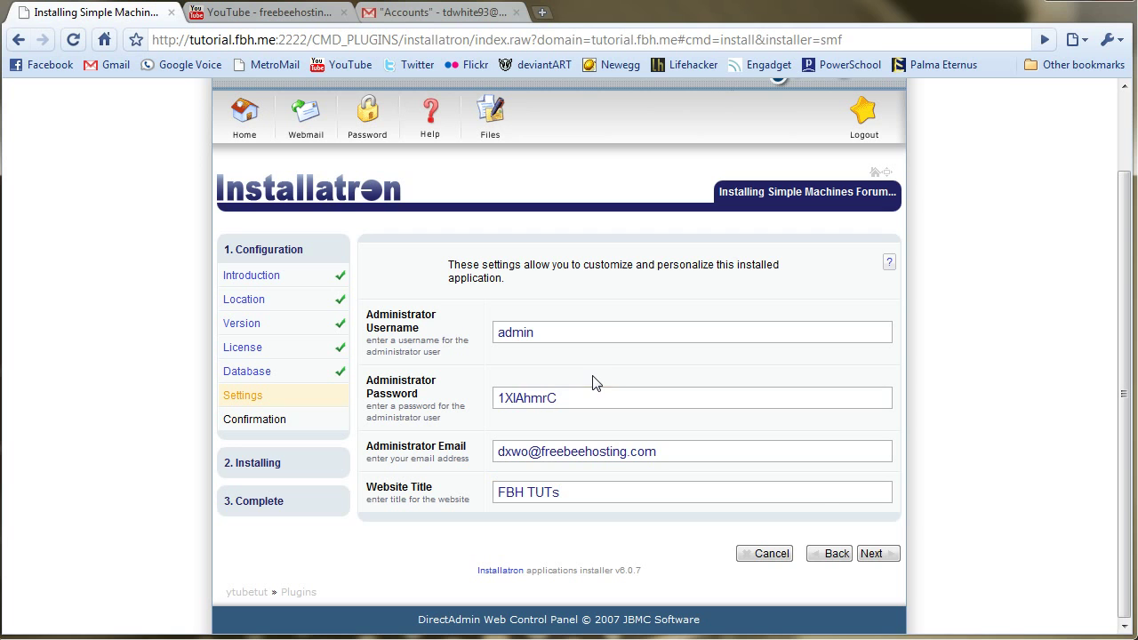
pyautogui.click(881, 555)
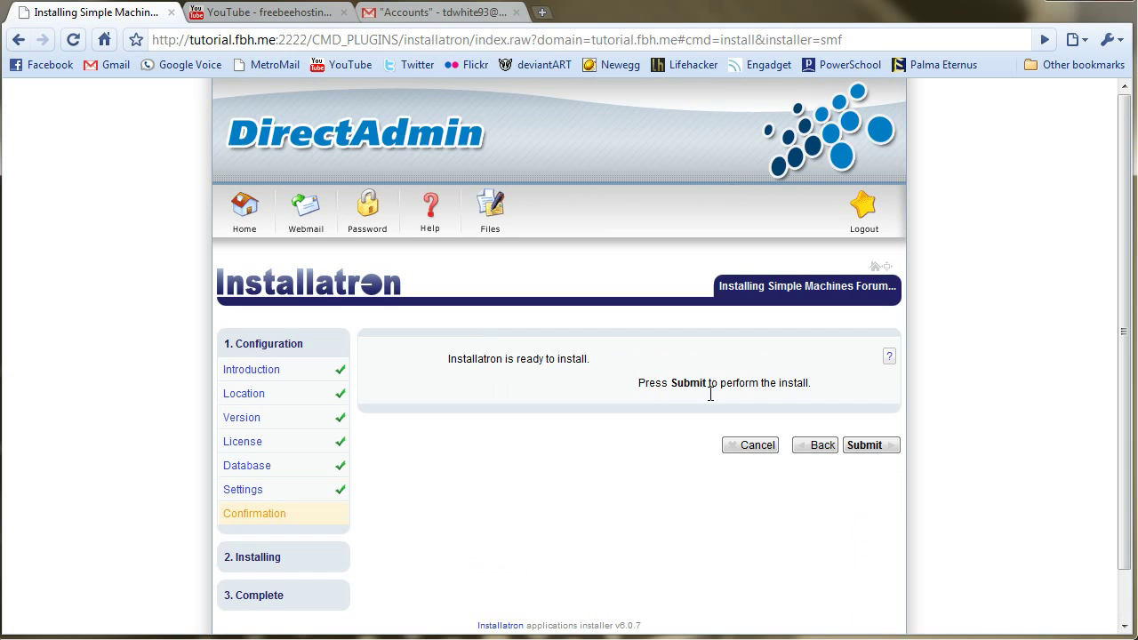
# Submit the Simple Machines Forum installation, and complete the wizard from its summary to return to the installed applications.
pyautogui.click(866, 446)
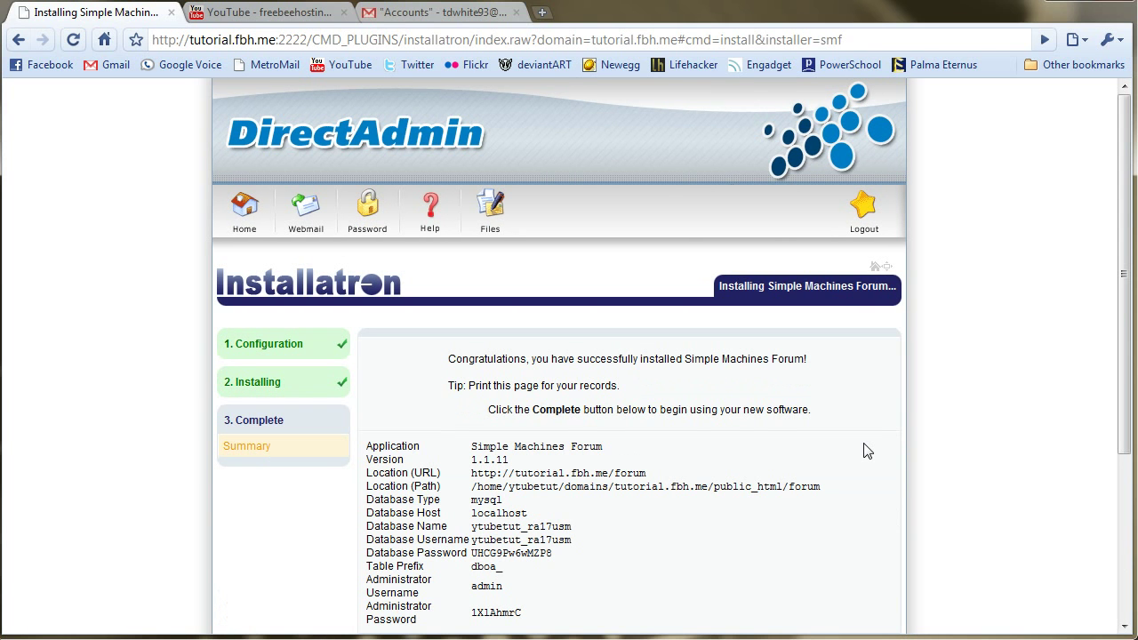
pyautogui.scroll(-5, 867, 451)
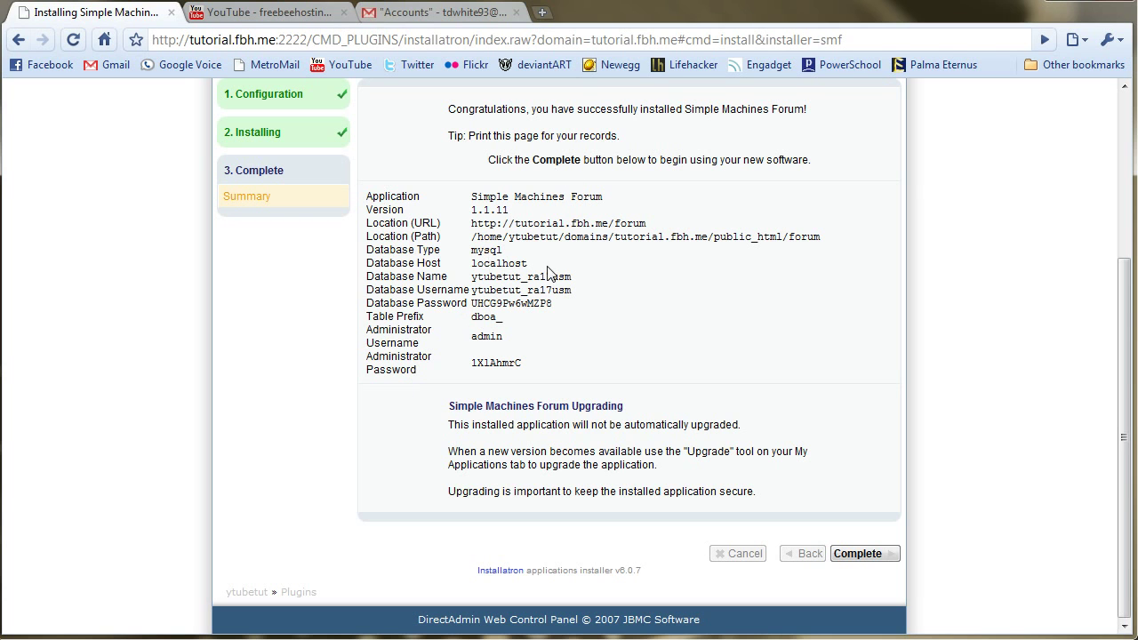
pyautogui.click(875, 561)
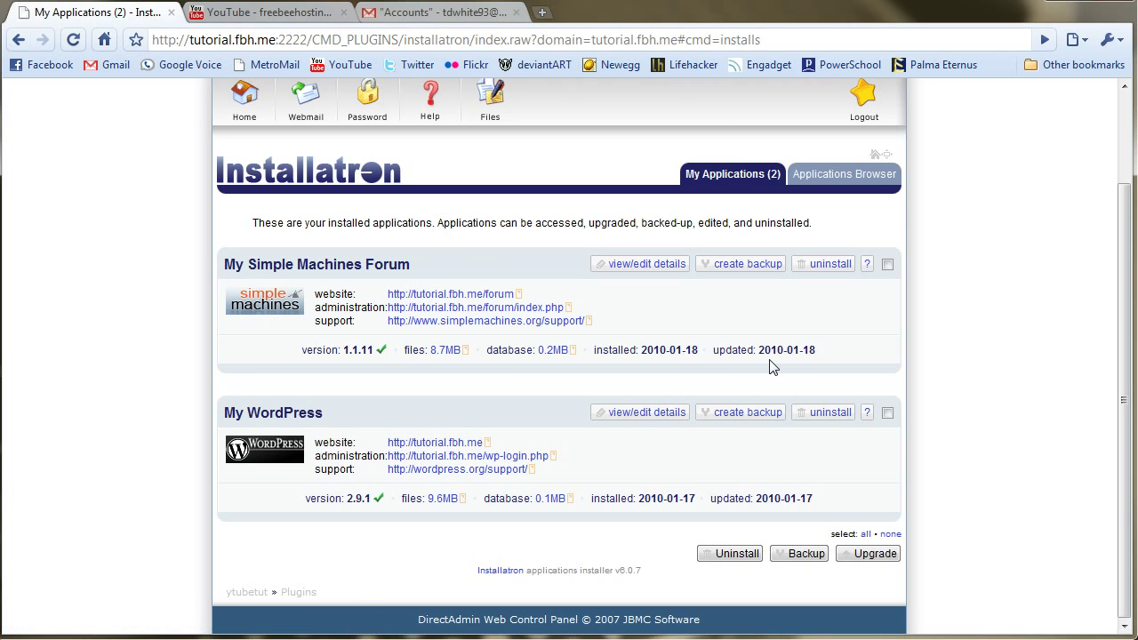
# Open the installed Simple Machines Forum website in a new browser tab and switch to it.
pyautogui.rightClick(471, 300)
pyautogui.click(524, 308)
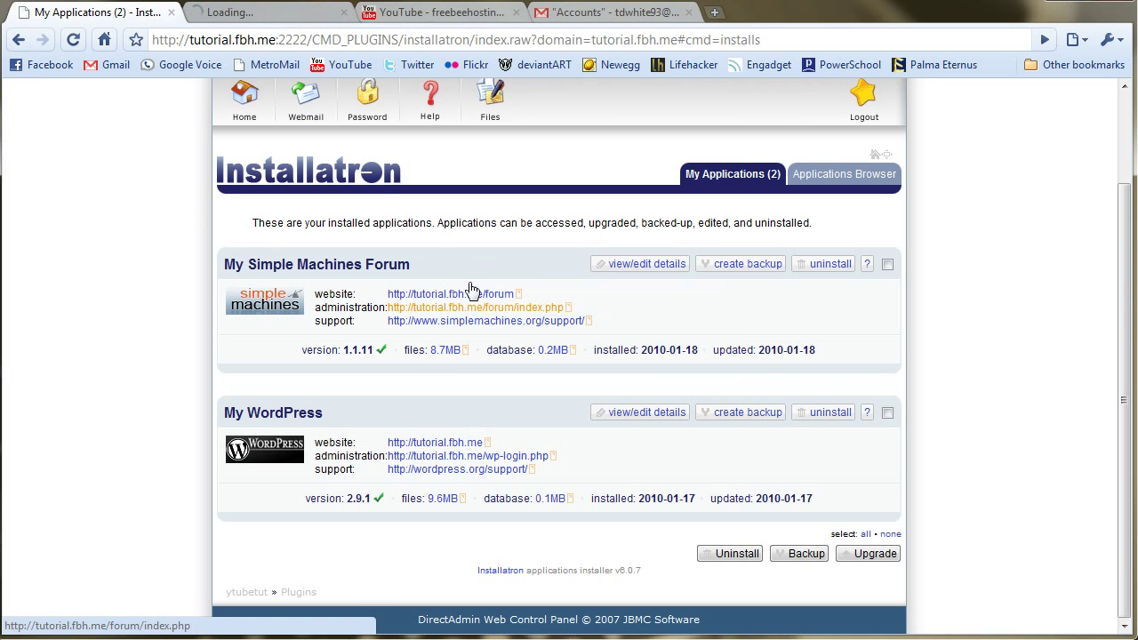
pyautogui.click(246, 11)
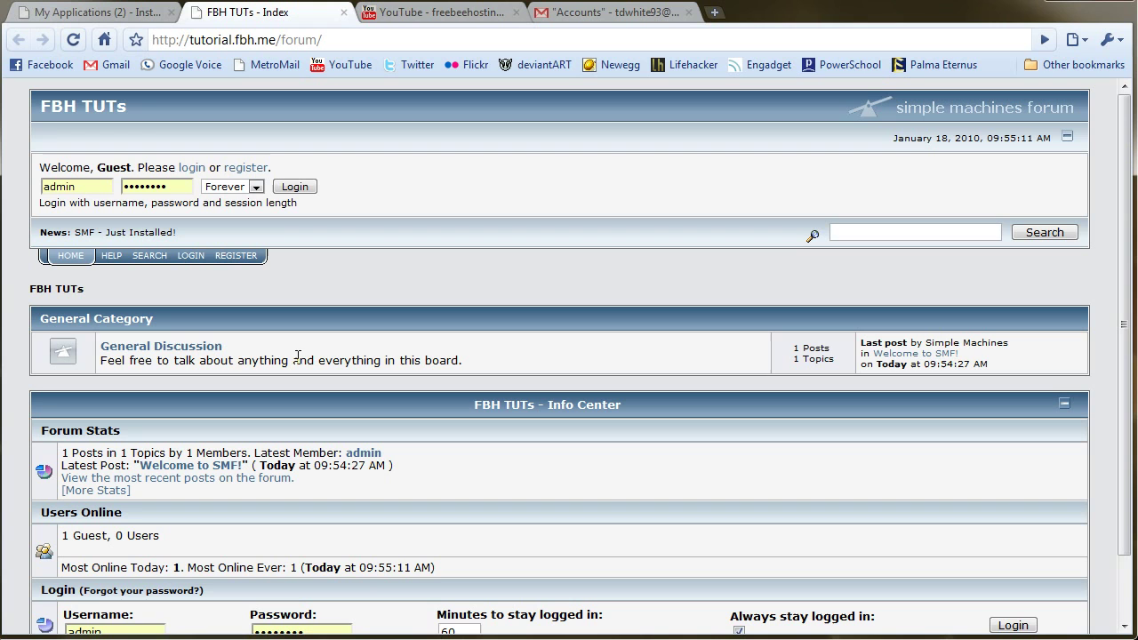
# Log in to the forum as admin with the administrator password, keeping the session length at Forever.
pyautogui.click(100, 182)
pyautogui.press('Tab')
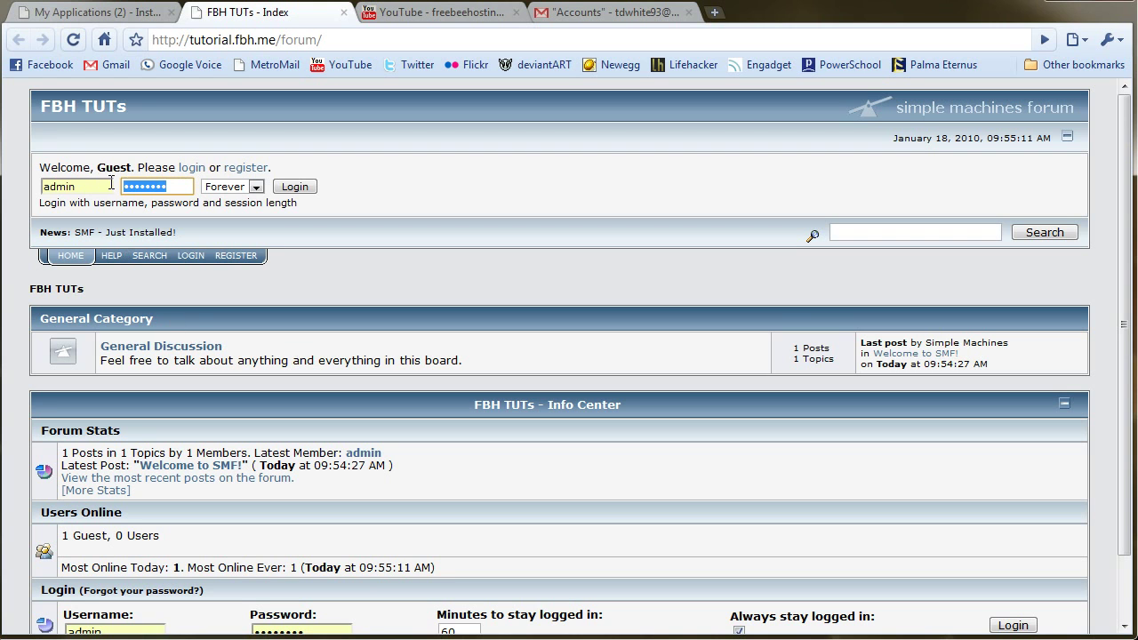
pyautogui.click(142, 186)
pyautogui.click(286, 189)
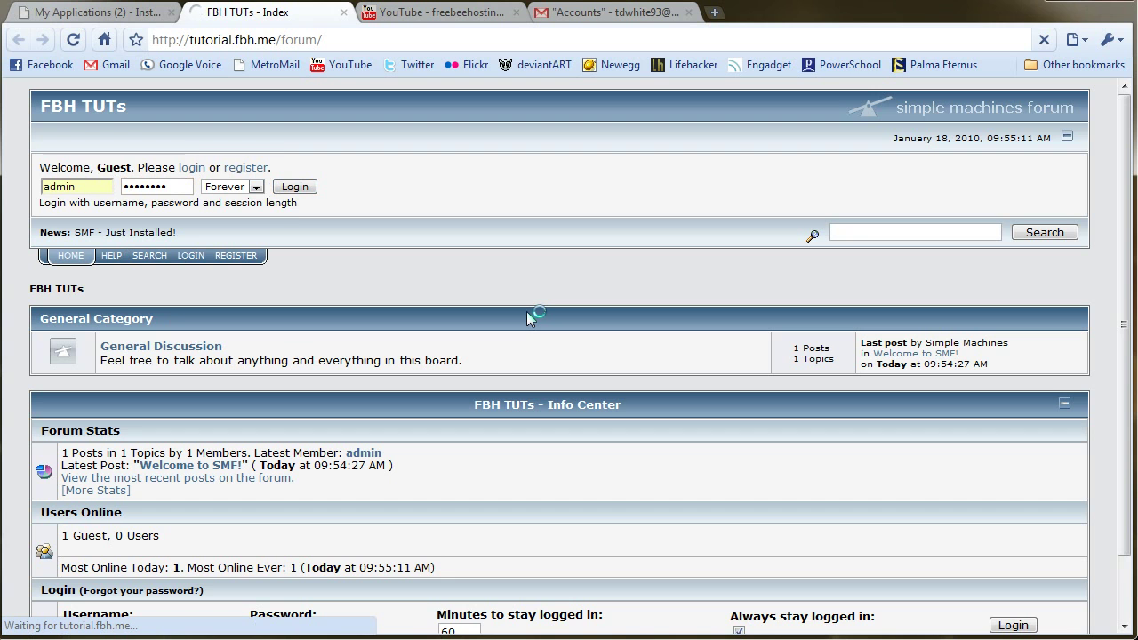